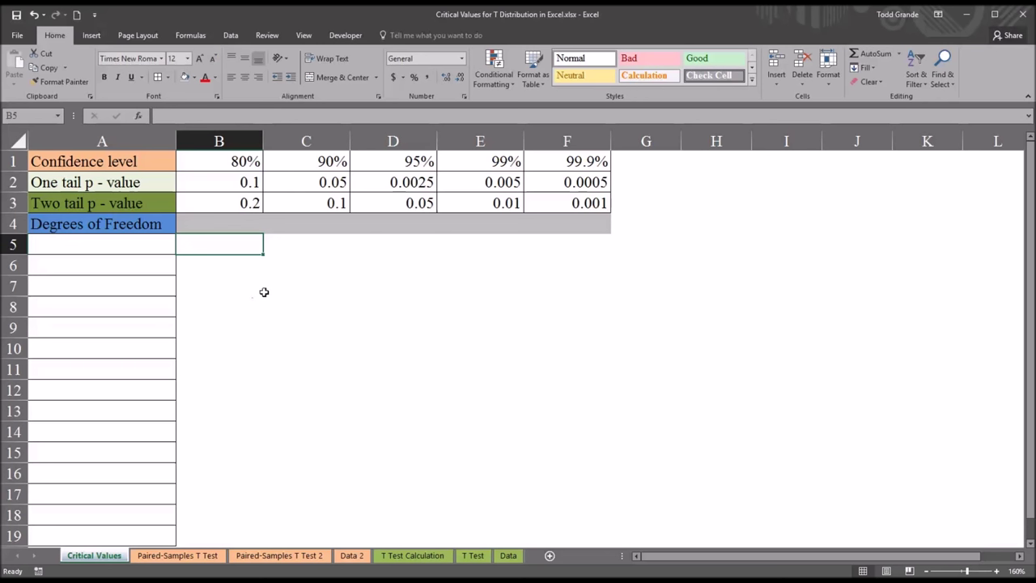
Examine the confidence levels in row 1, from 80% through 99.9%, across columns B to F.
click(120, 163)
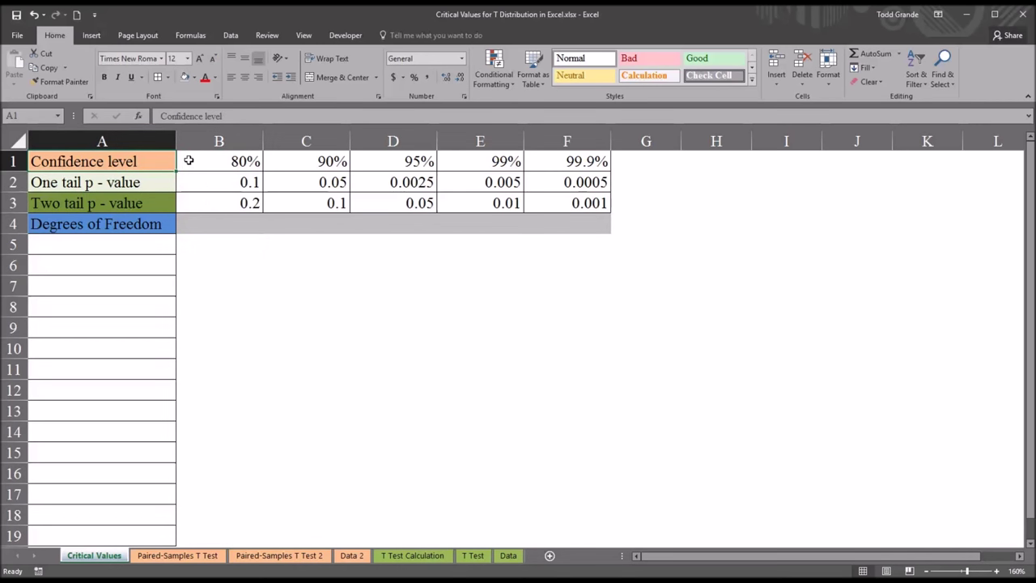
click(207, 161)
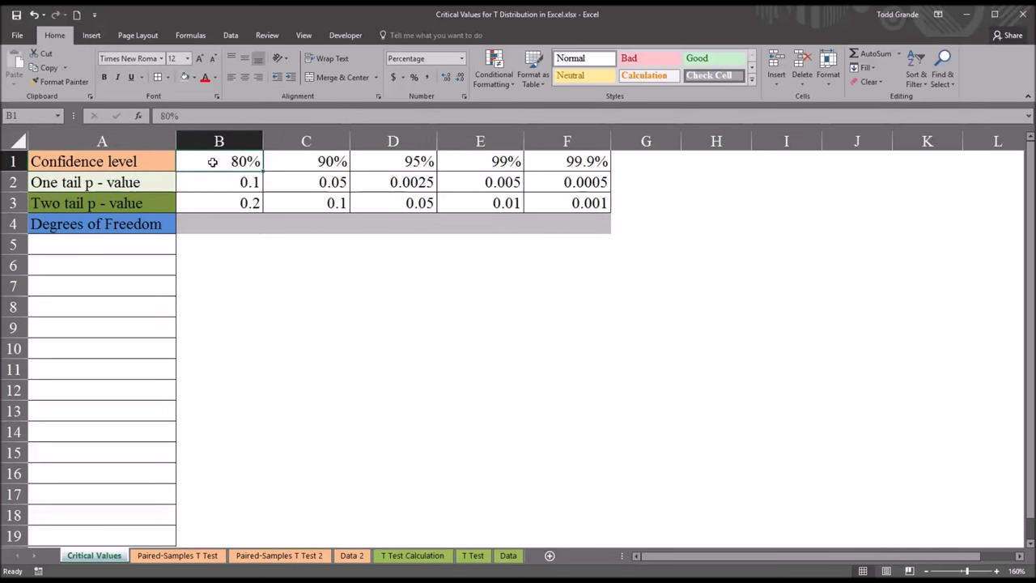
click(292, 161)
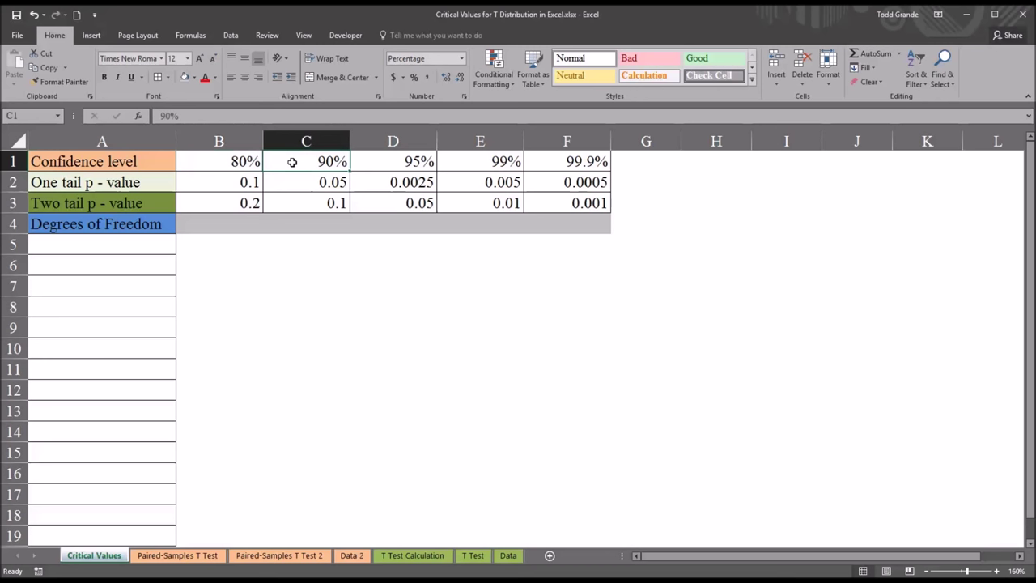
click(382, 162)
click(475, 161)
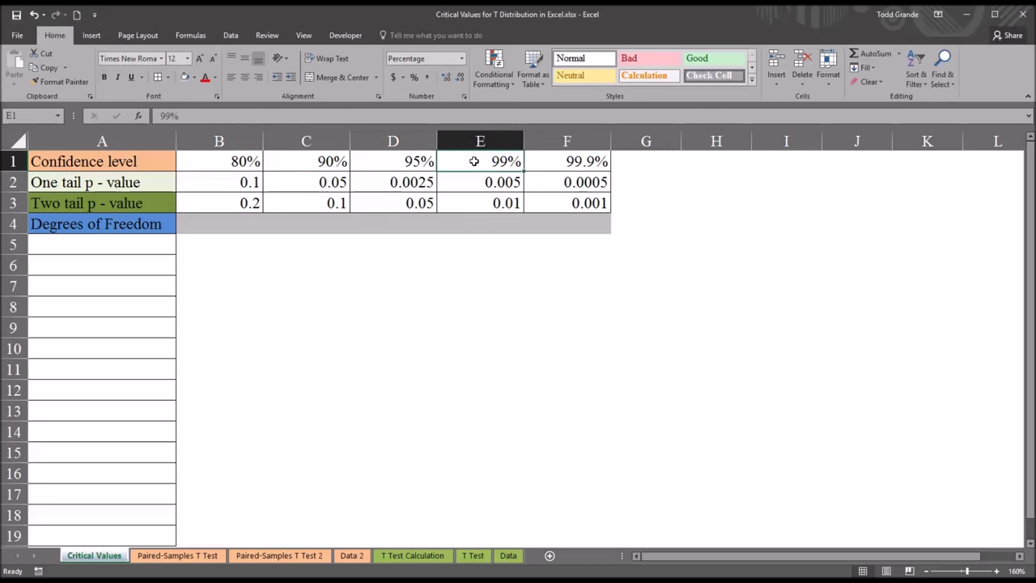
click(548, 164)
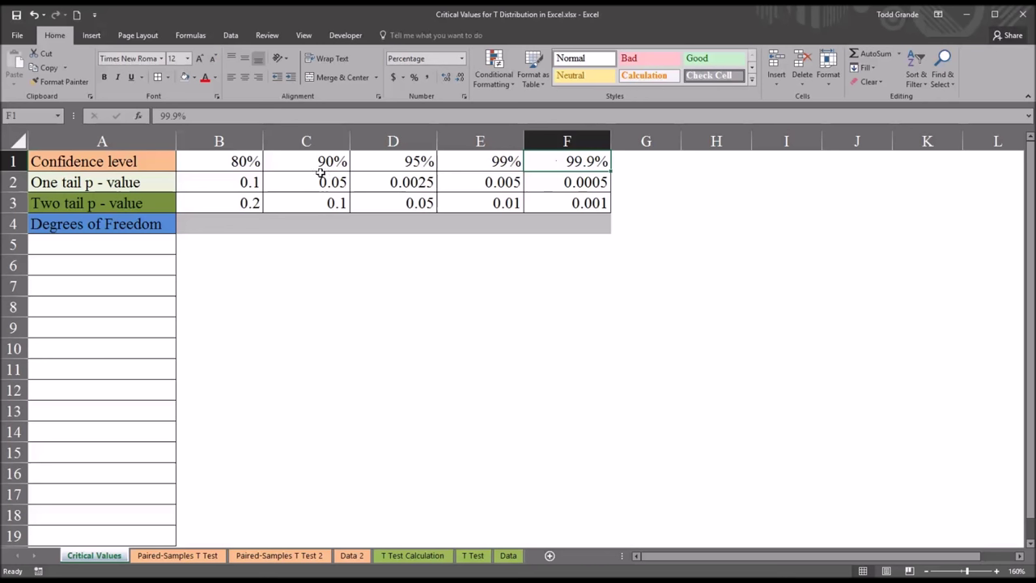
drag(244, 165, 527, 155)
click(380, 164)
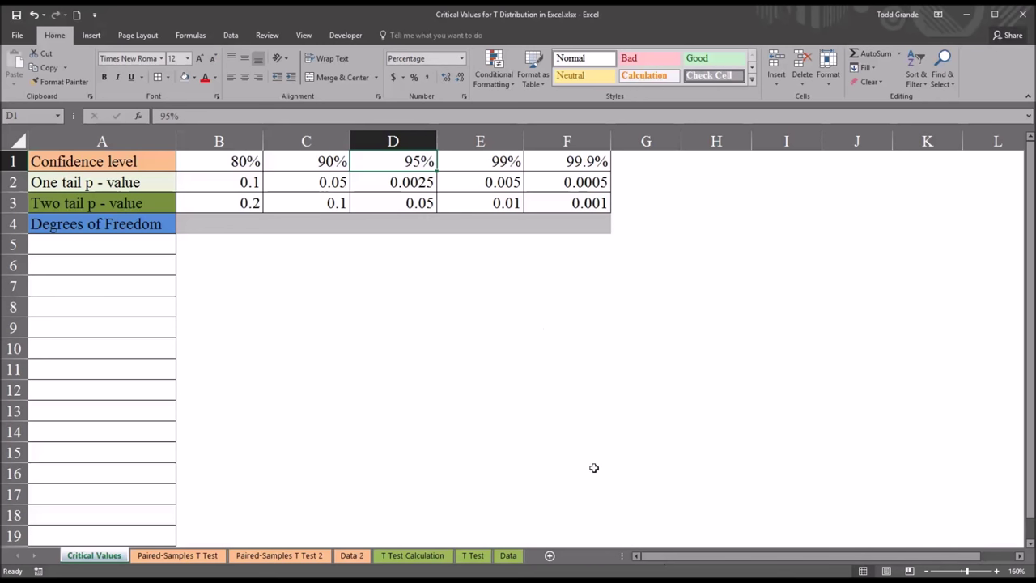
click(486, 167)
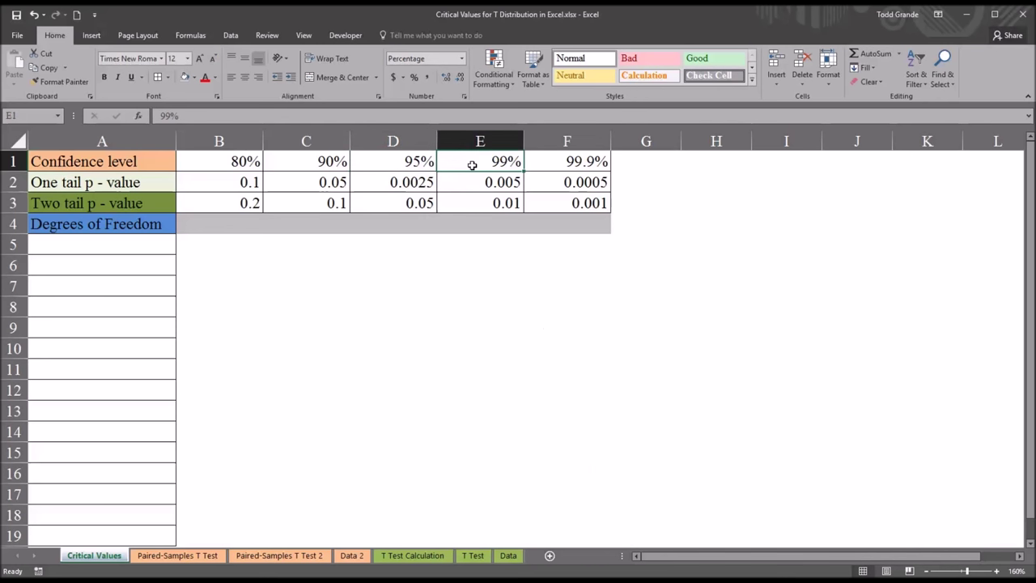
click(568, 167)
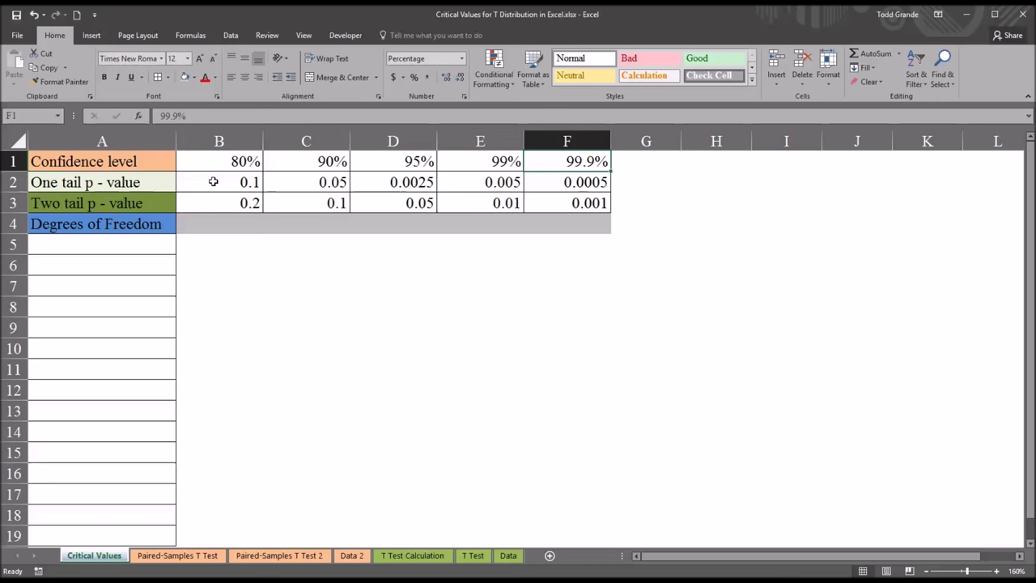
click(226, 163)
click(282, 166)
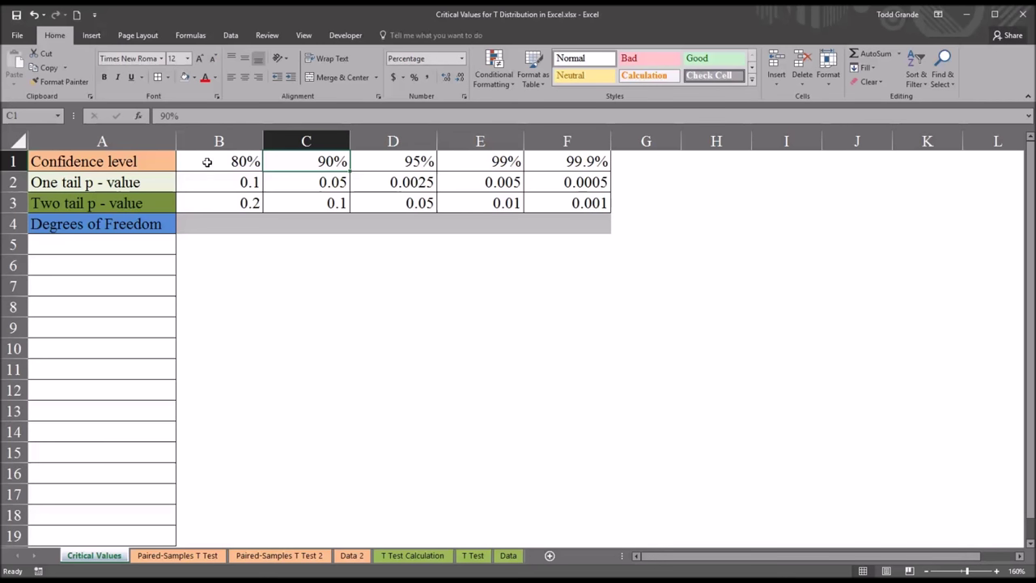
click(207, 162)
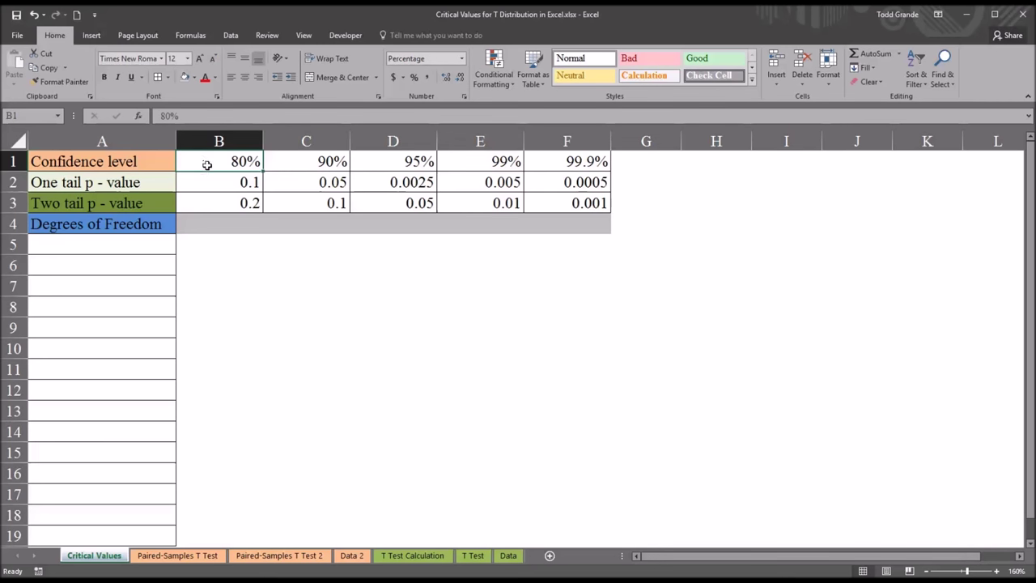
Review the one-tail and two-tail p-values in rows 2 and 3 that correspond to each confidence level.
click(154, 184)
click(200, 186)
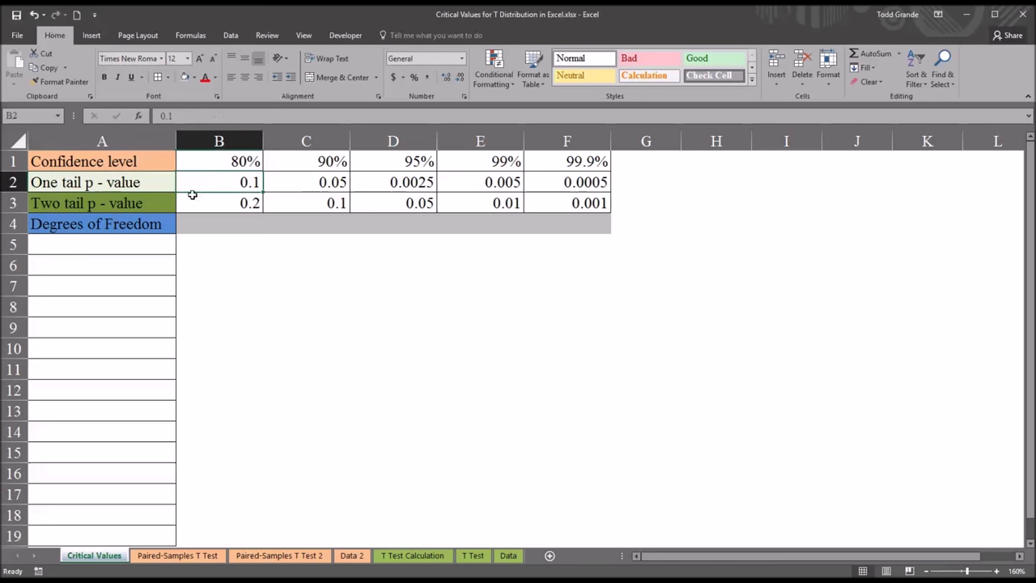
click(155, 205)
click(194, 205)
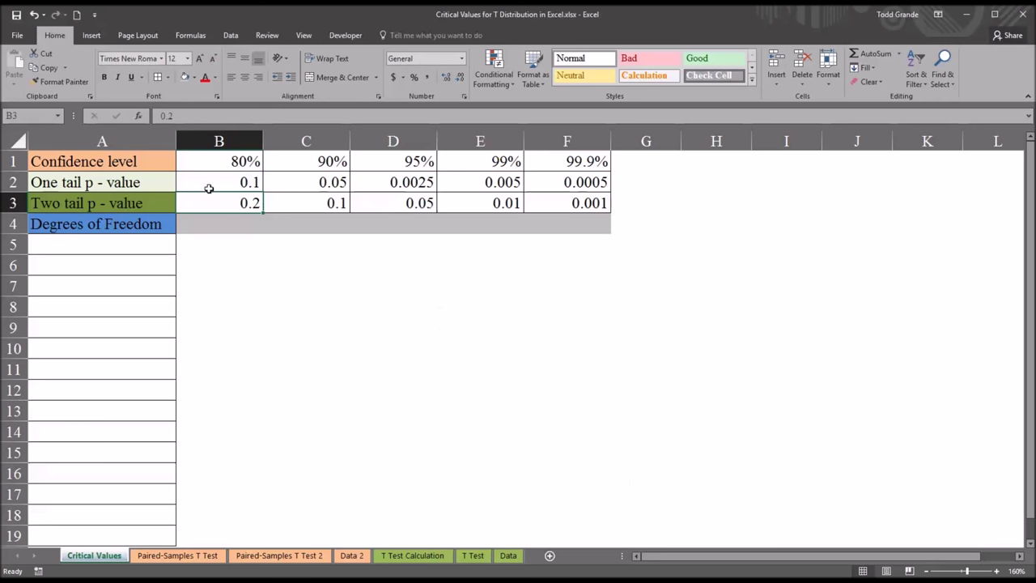
drag(209, 185, 529, 209)
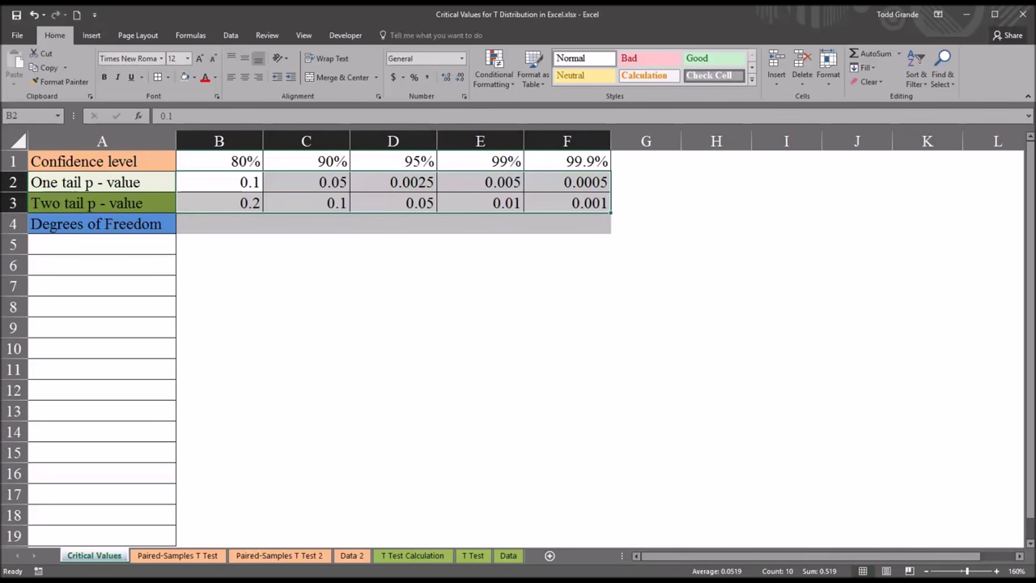
click(233, 204)
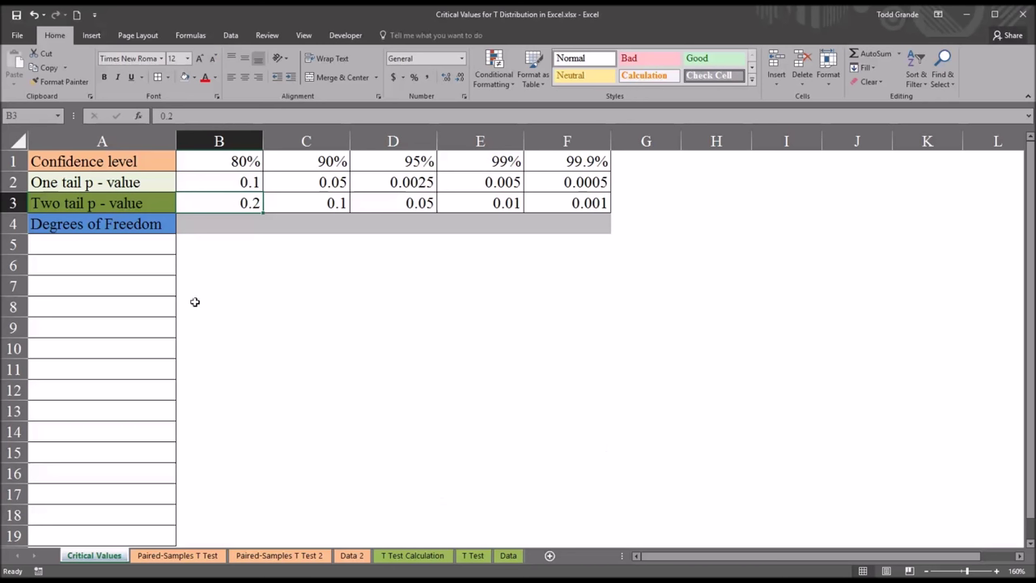
Fill the Degrees of Freedom column with the series 1 to 15 in A5:A19, starting from 1 and 2.
click(111, 248)
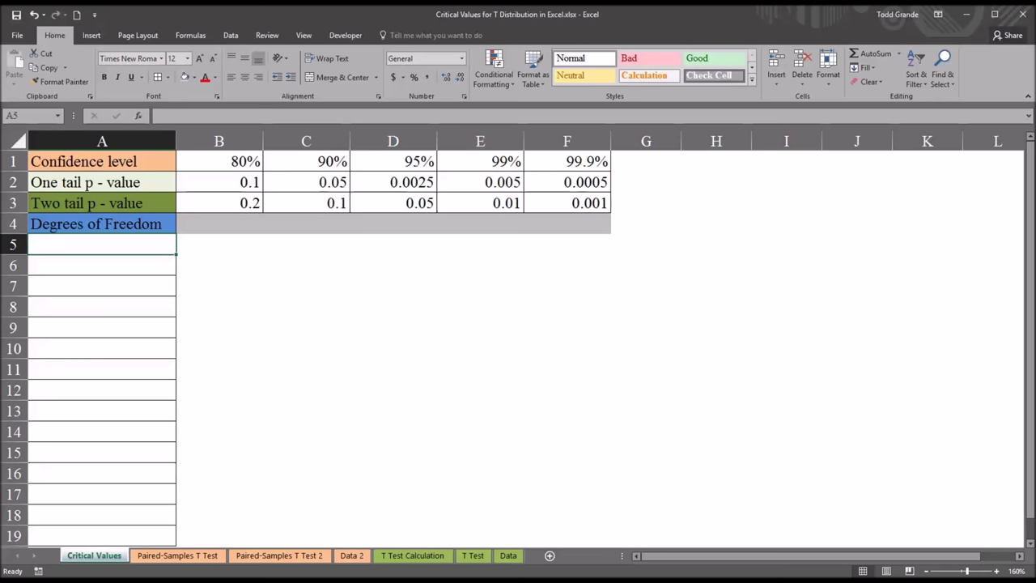
click(91, 533)
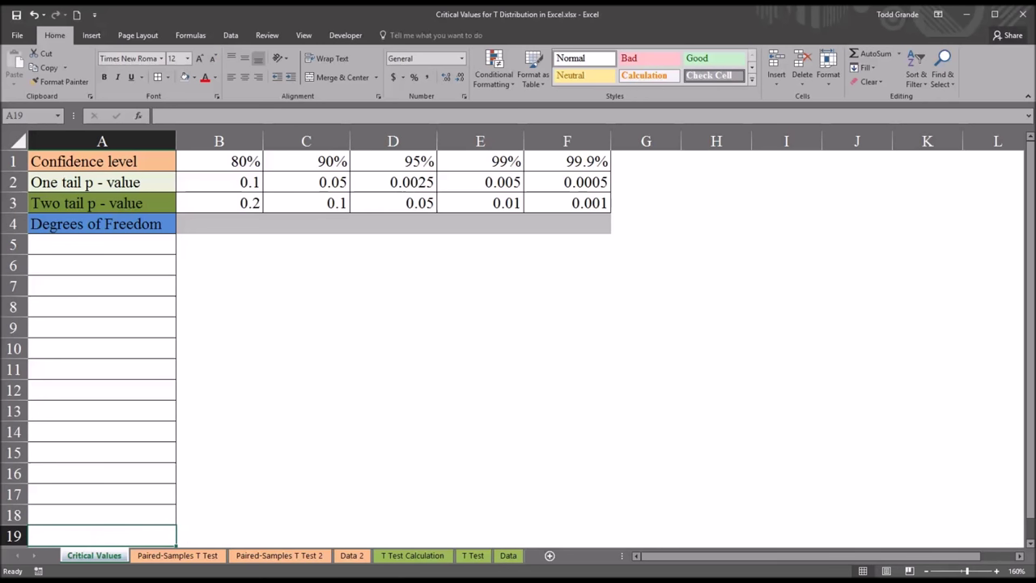
click(103, 248)
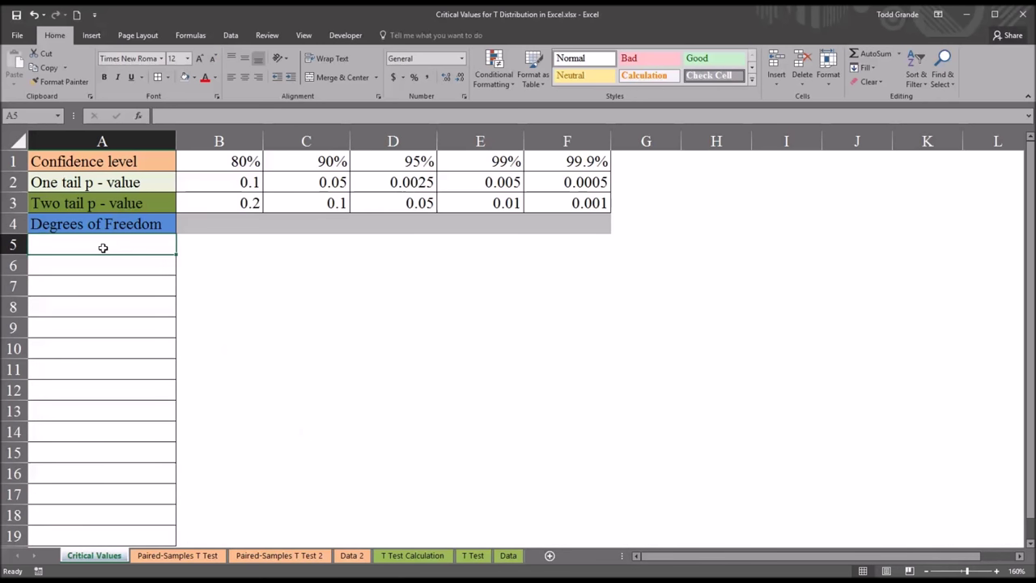
text(1)
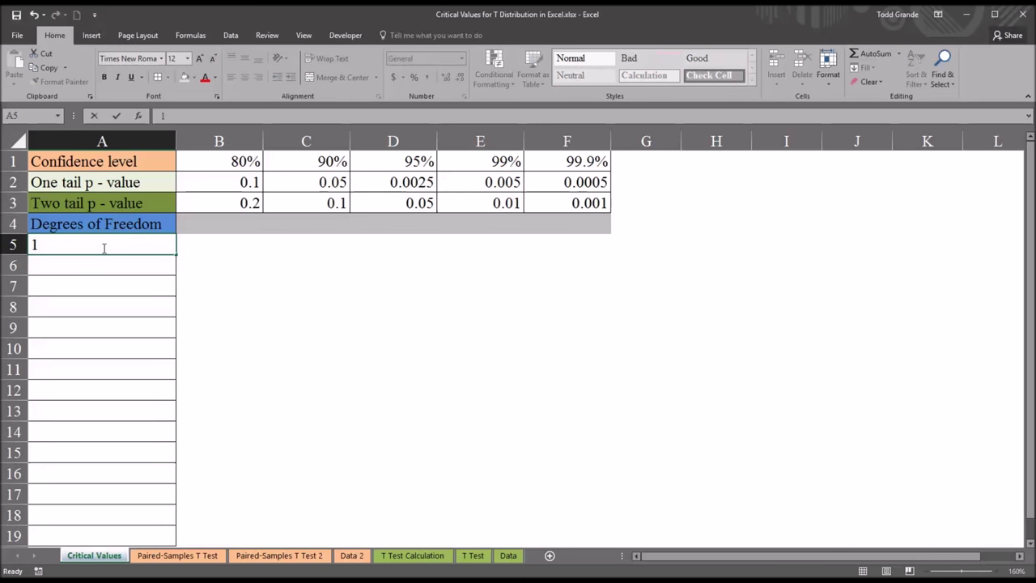
key(Return)
text(2)
key(Return)
click(102, 247)
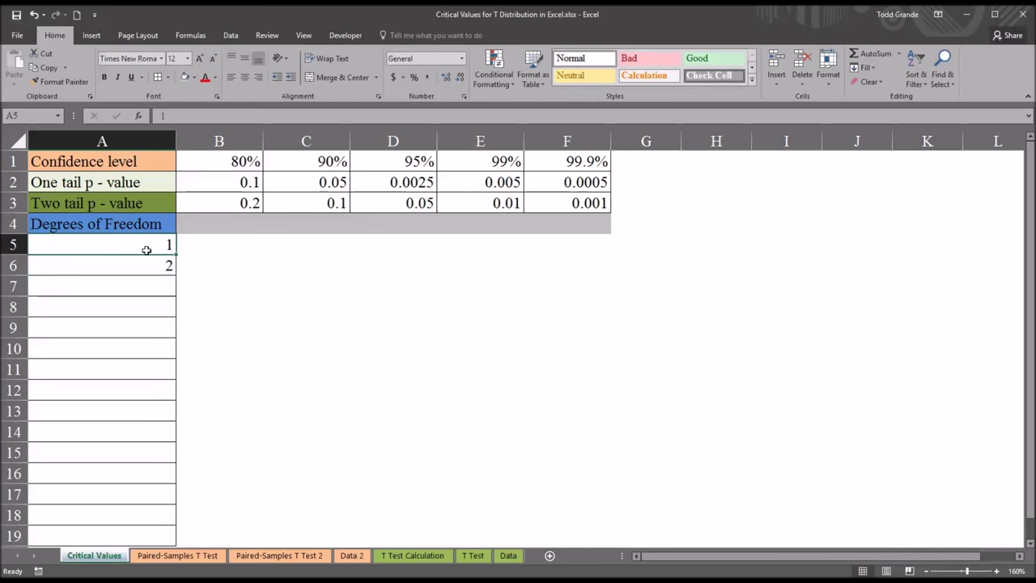
mouse_move(145, 246)
mouse_down()
mouse_move(179, 281)
mouse_move(169, 472)
mouse_move(151, 536)
mouse_up()
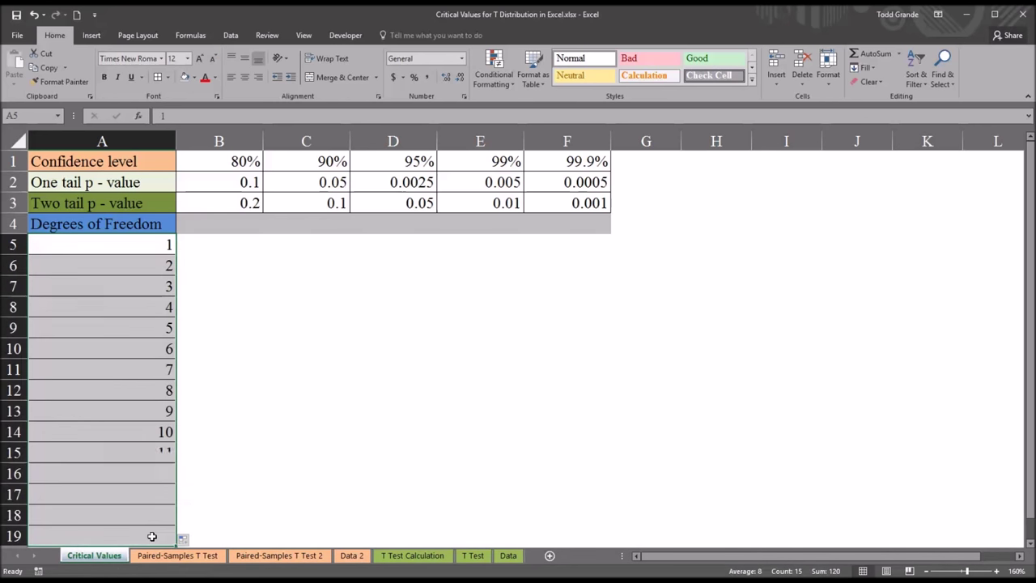
drag(81, 245, 107, 530)
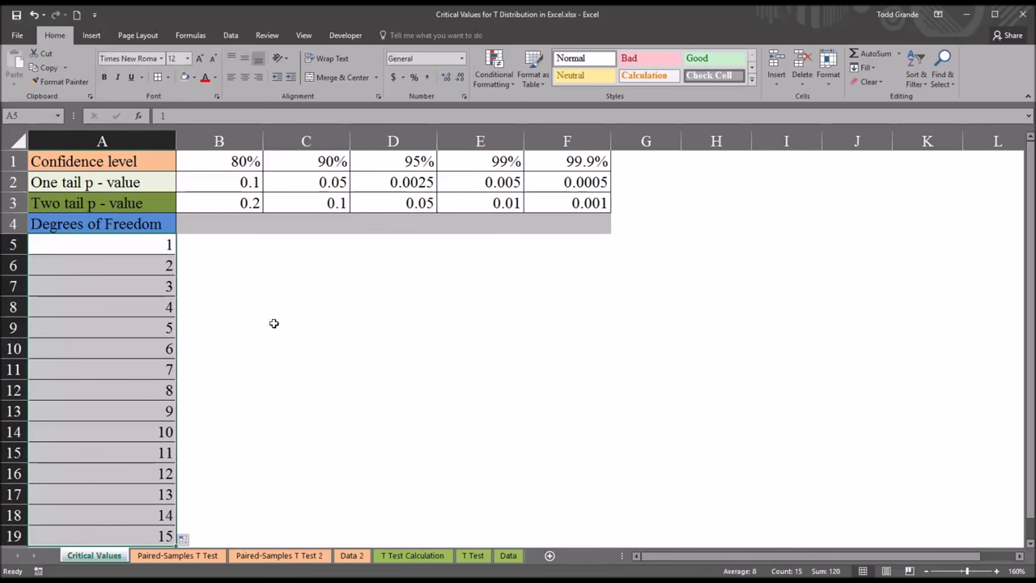
click(212, 245)
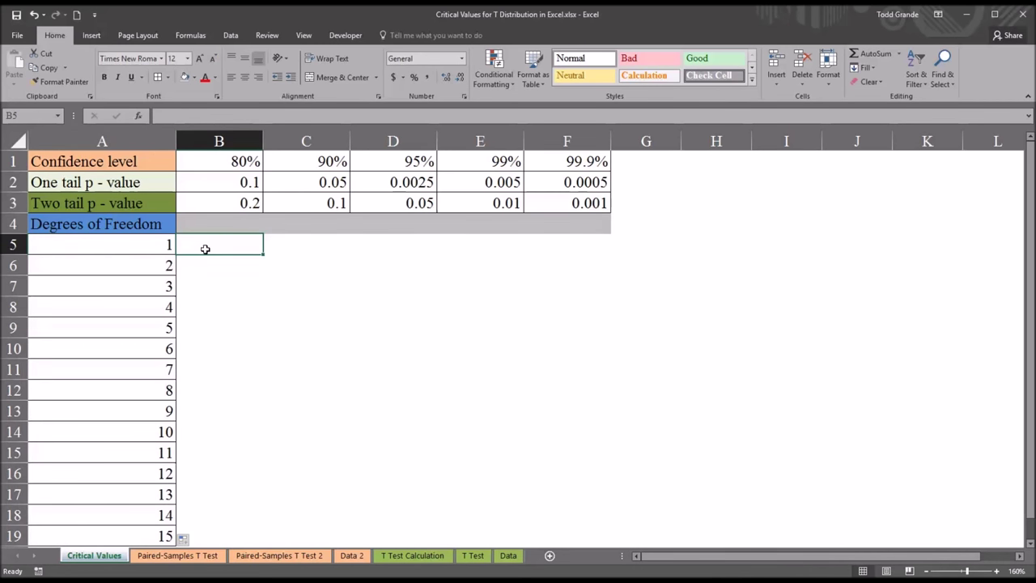
click(144, 244)
click(206, 246)
drag(206, 246, 580, 532)
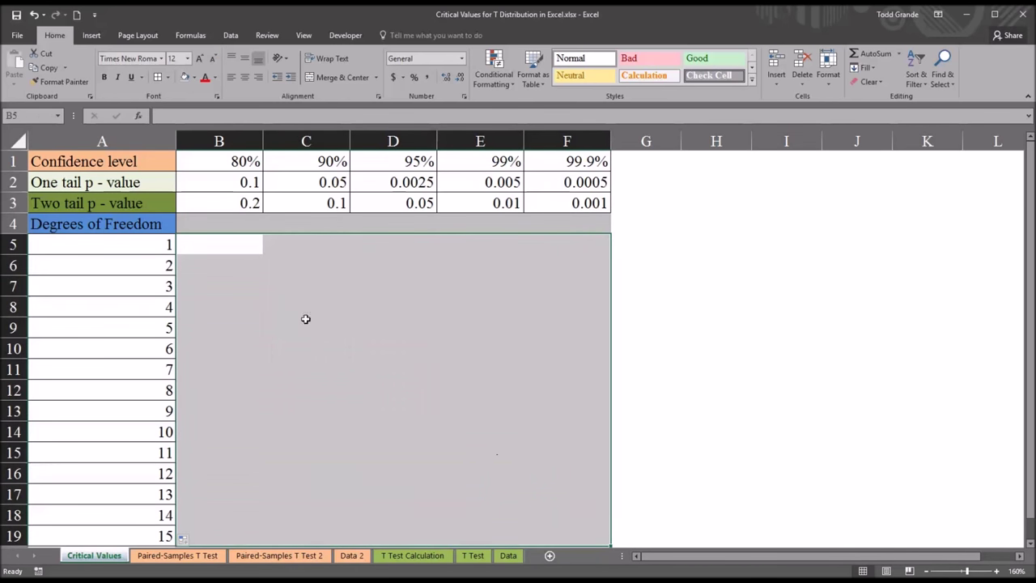
Enter the two-tailed critical value formula =T.INV.2T(B3,A5) in cell B5.
click(226, 246)
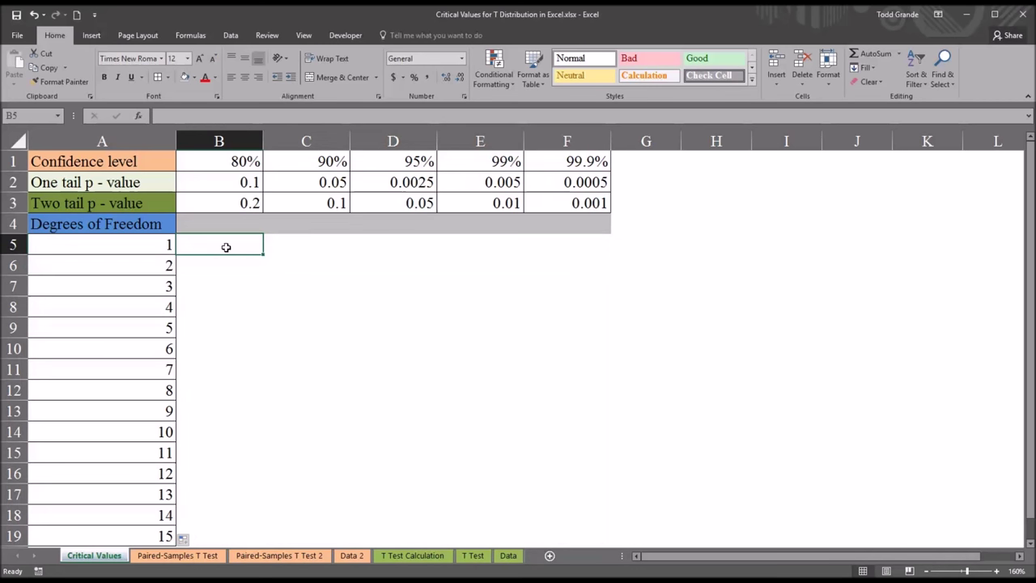
text(=t.)
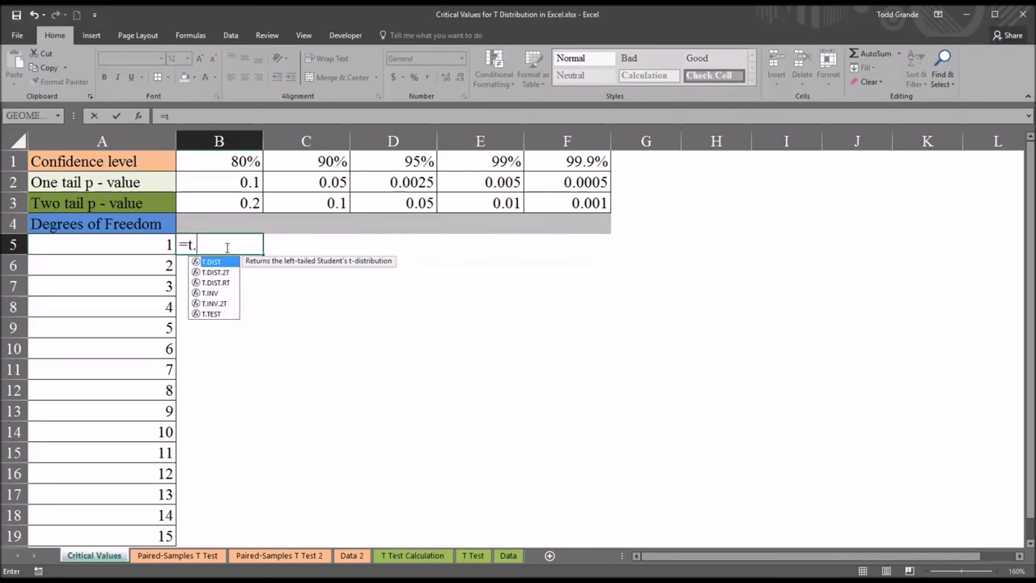
click(214, 304)
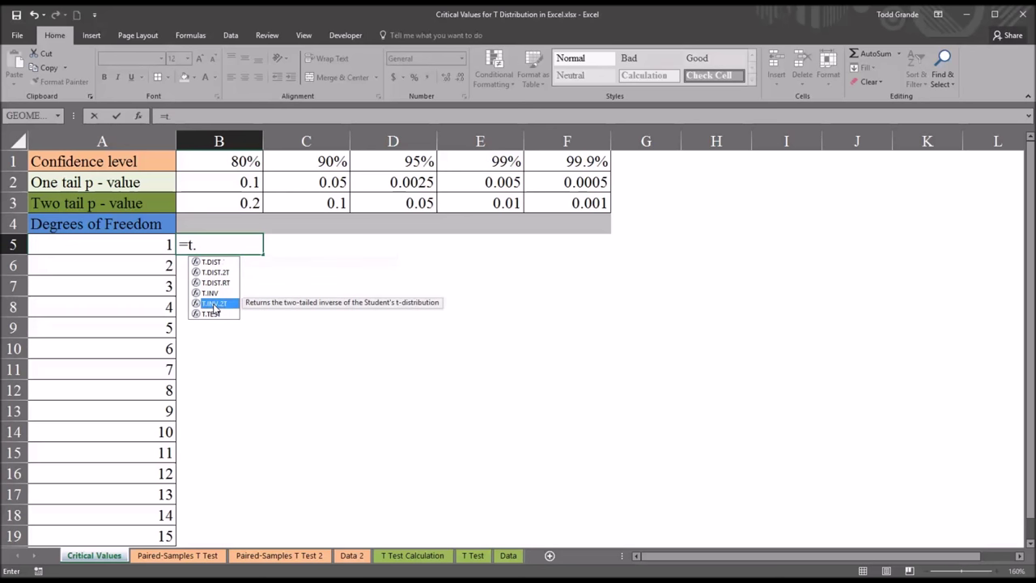
double_click(214, 304)
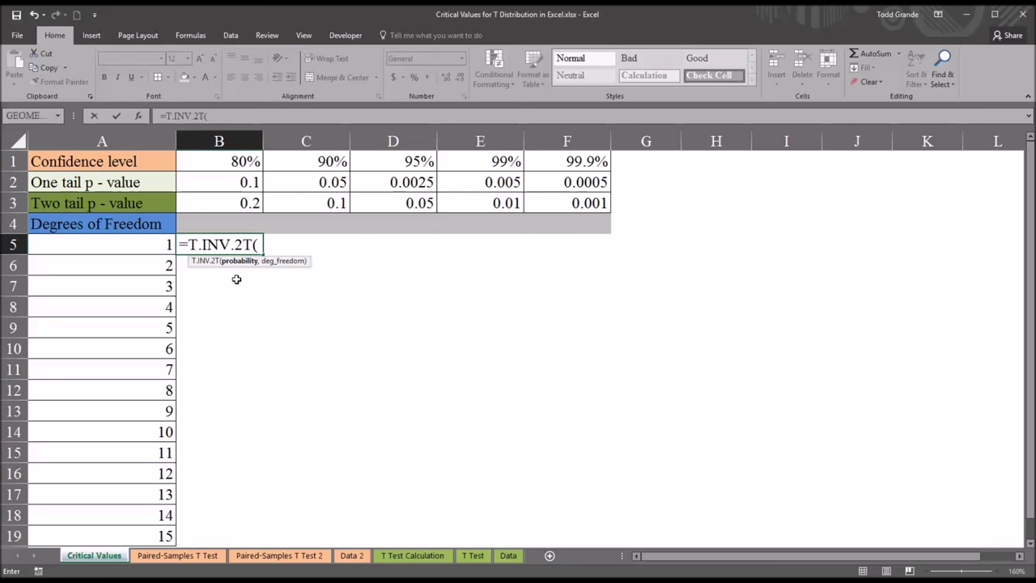
click(215, 204)
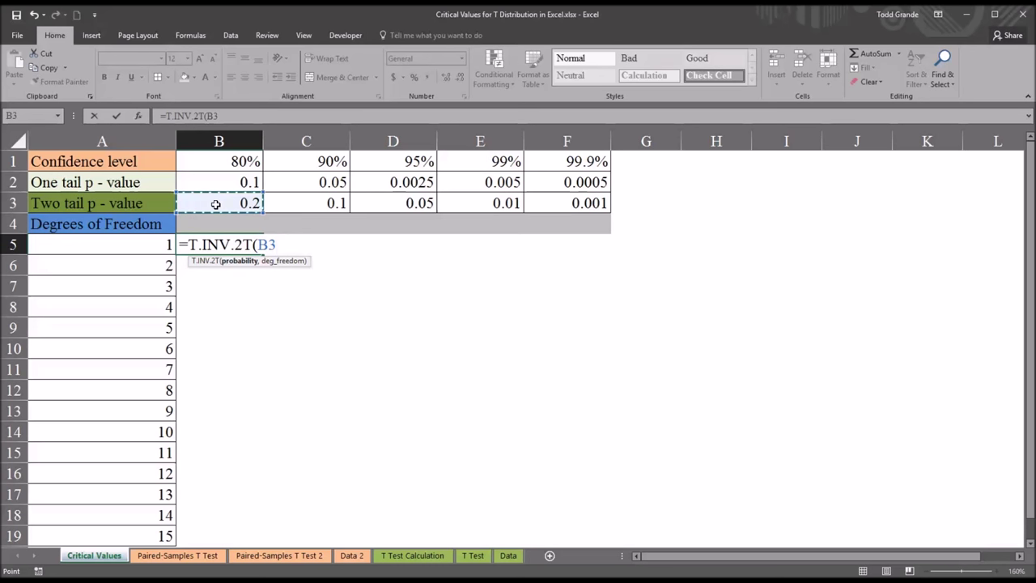
text(,)
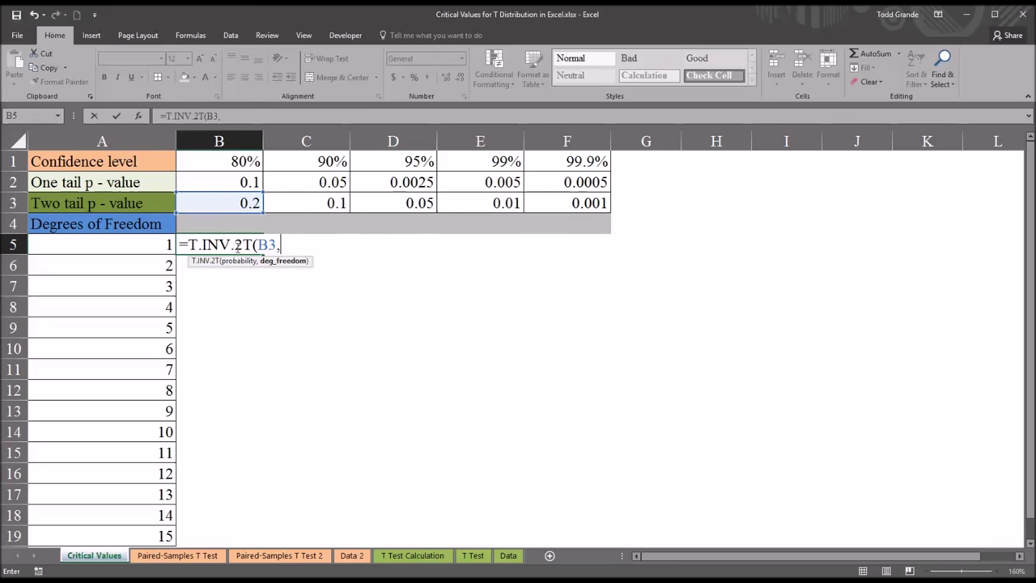
click(139, 248)
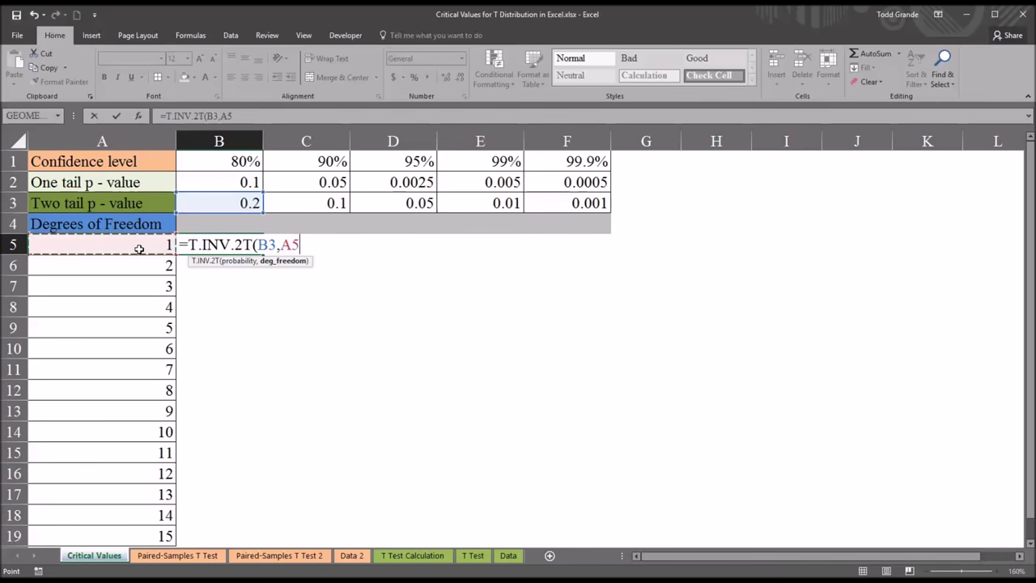
text())
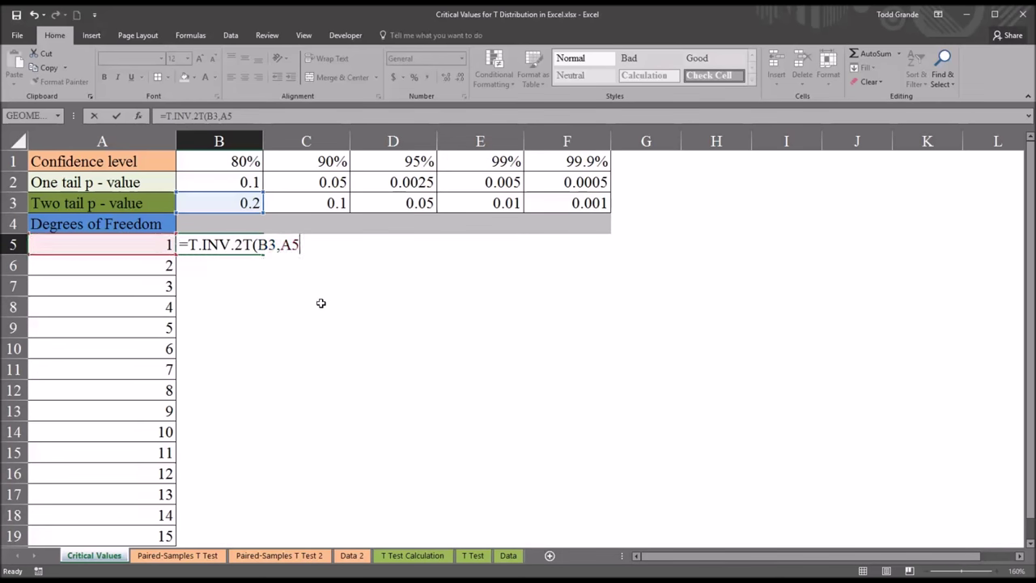
key(Return)
Lock row 3 and column A in B5's critical value formula, making it =T.INV.2T(B$3,$A5).
click(221, 245)
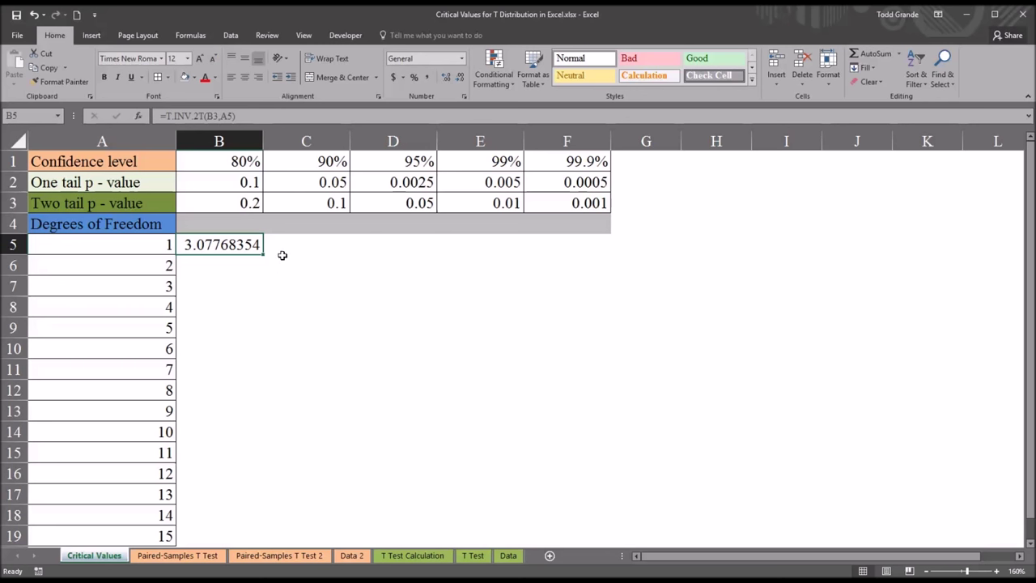
click(241, 117)
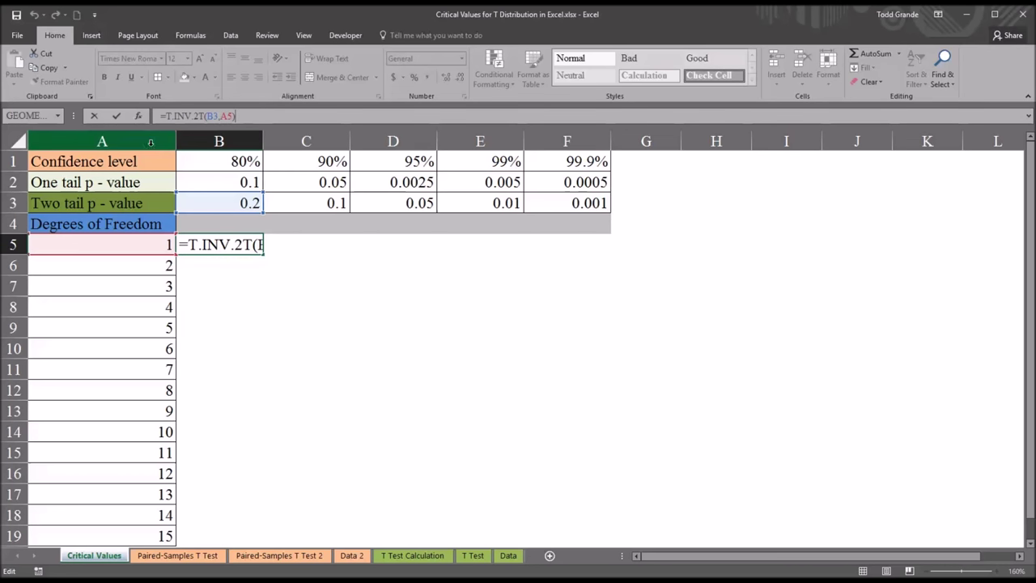
click(222, 116)
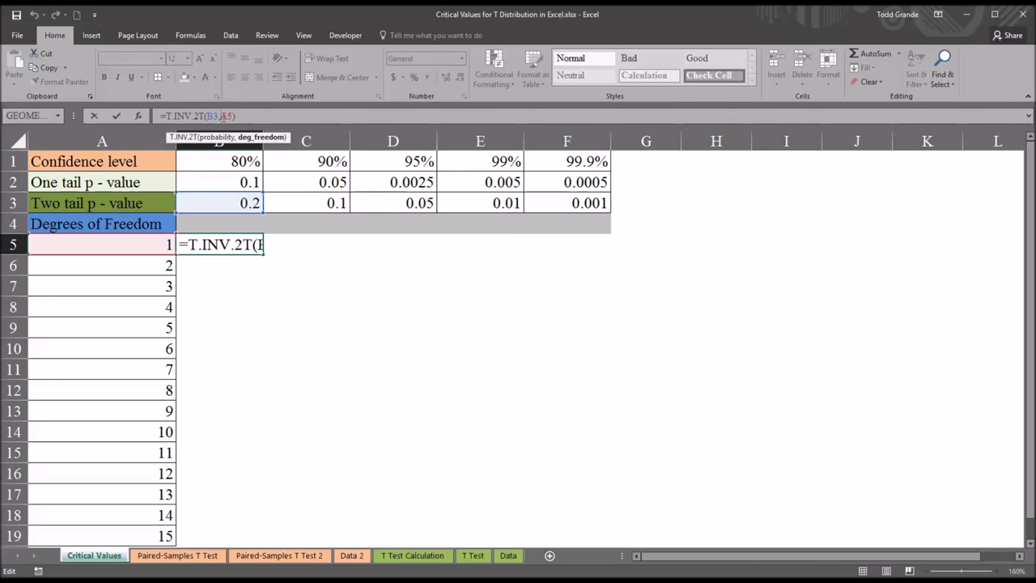
text($)
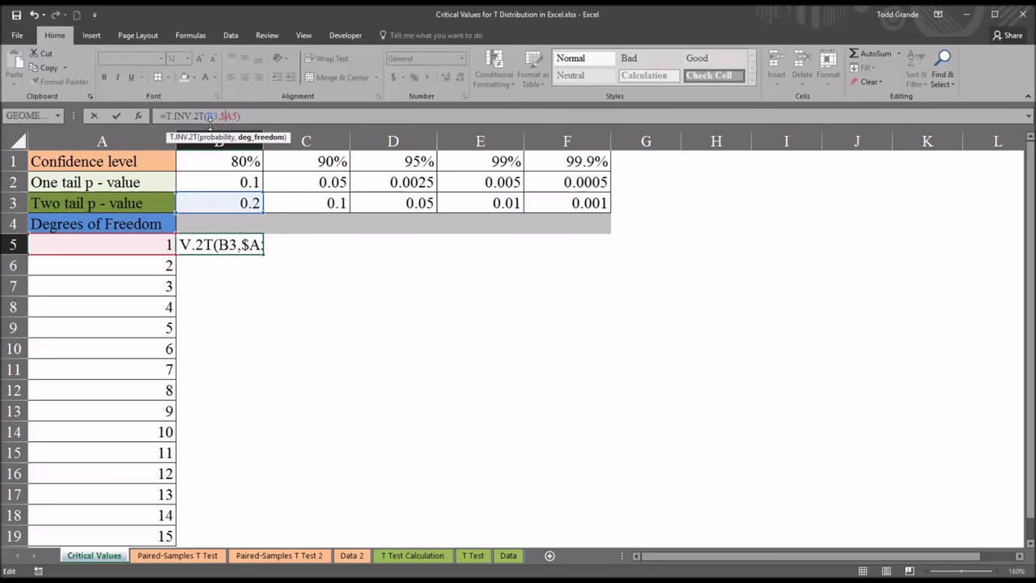
click(211, 115)
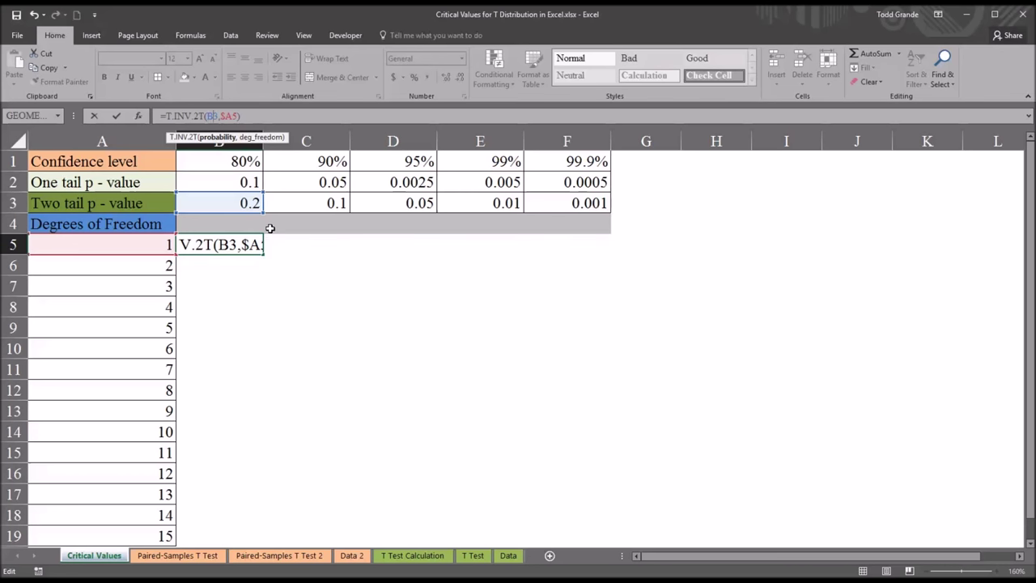
click(220, 209)
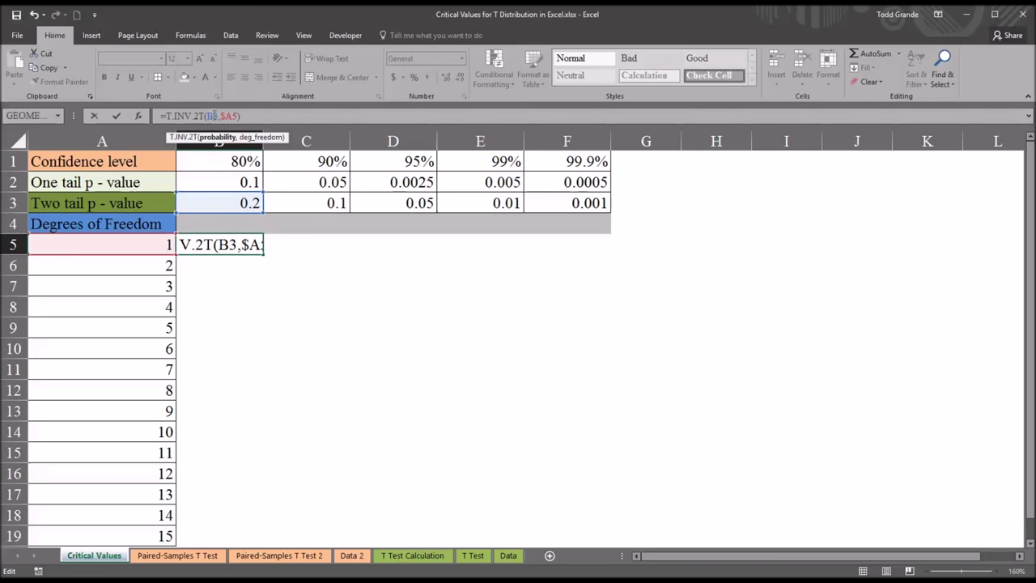
text($)
key(Return)
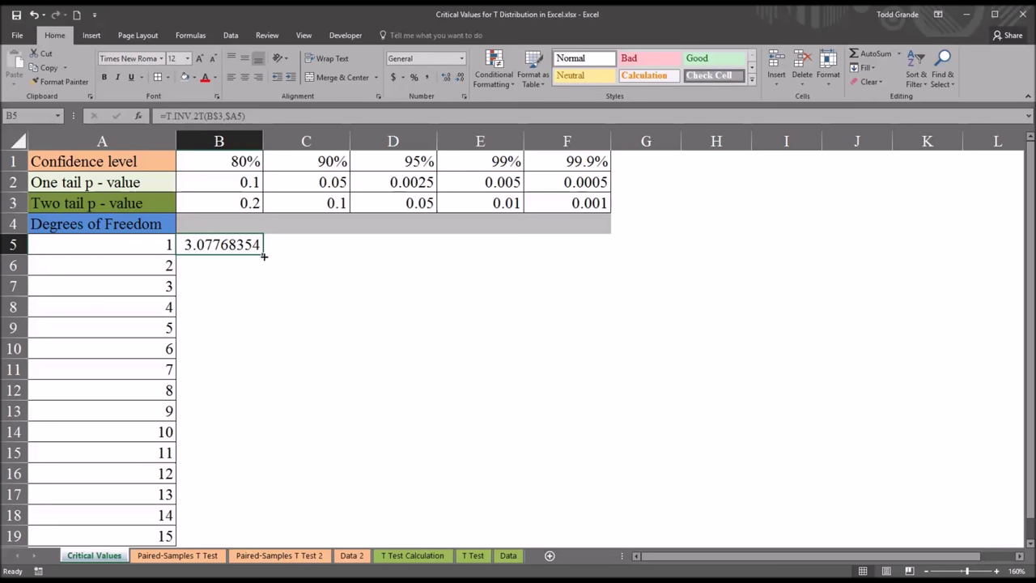
Fill the B5 formula across to column F and down to row 19, covering B5:F19.
drag(264, 254, 571, 257)
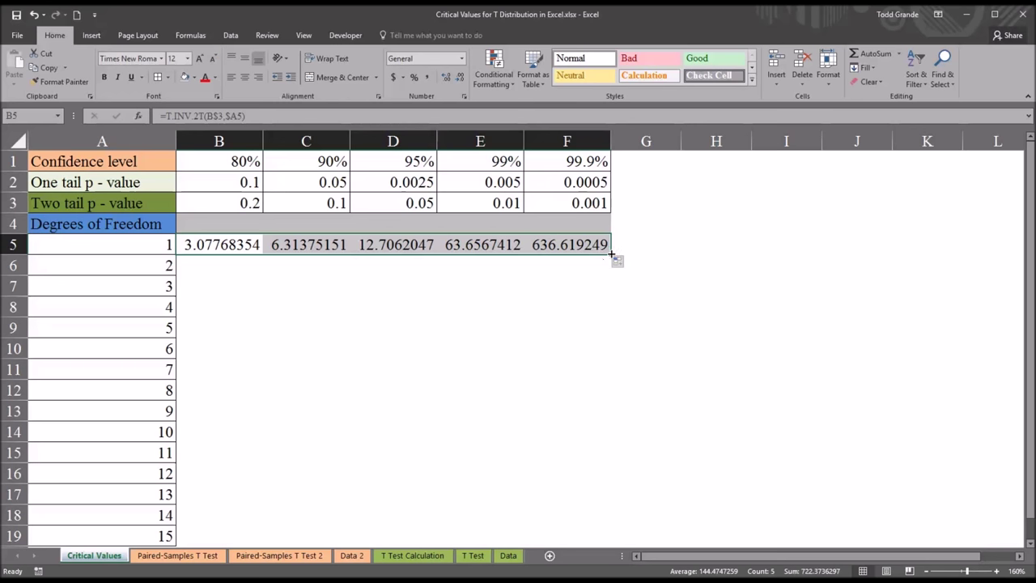
drag(611, 255, 629, 542)
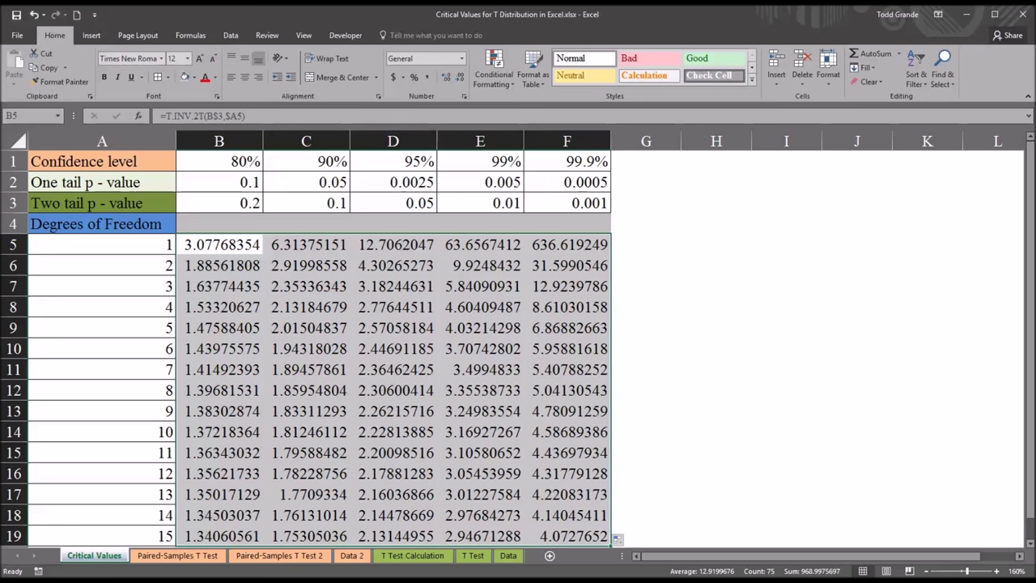
click(141, 539)
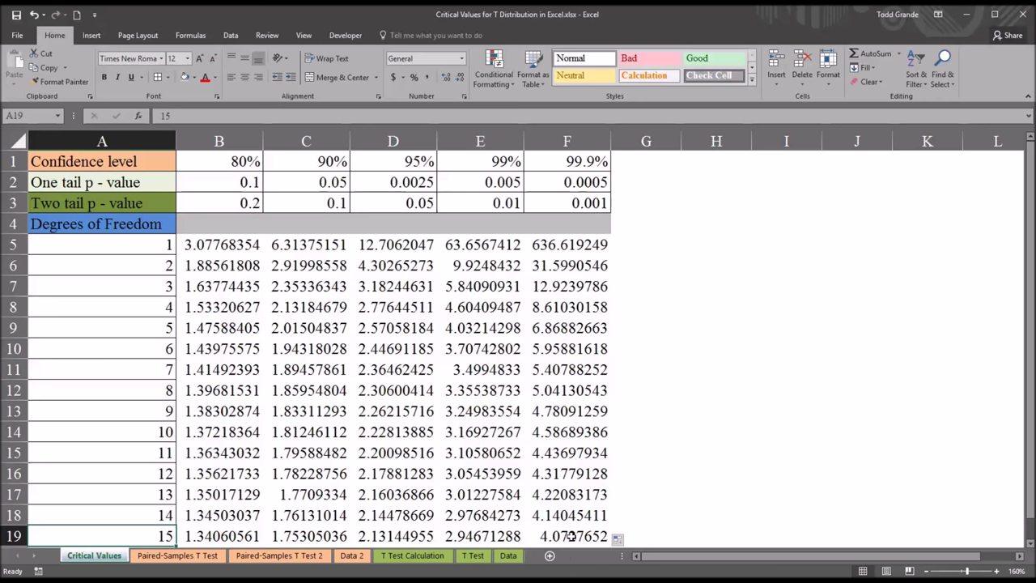
Clear the degrees of freedom and critical values in A6:F19, keeping only row 5 of the table.
drag(570, 536, 141, 272)
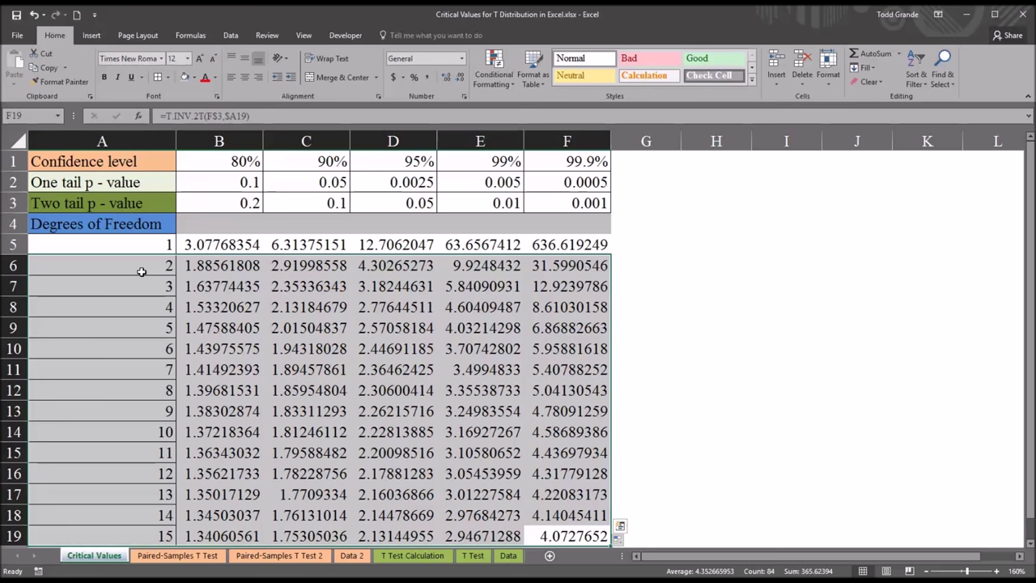
key(Delete)
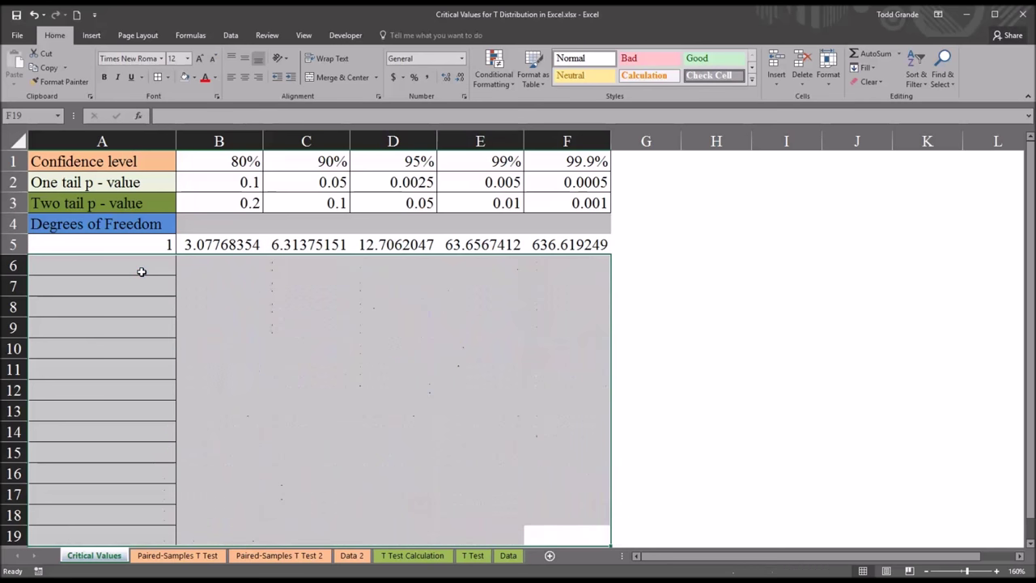
click(206, 267)
Set the degrees of freedom in A5 to 28 and check the critical value for 95% confidence in D5.
click(132, 247)
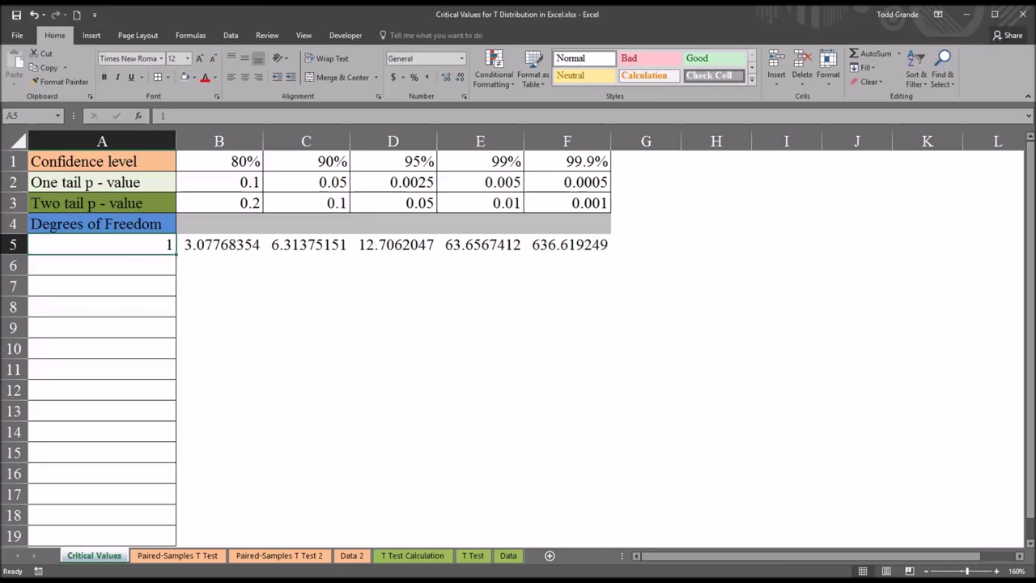
text(28)
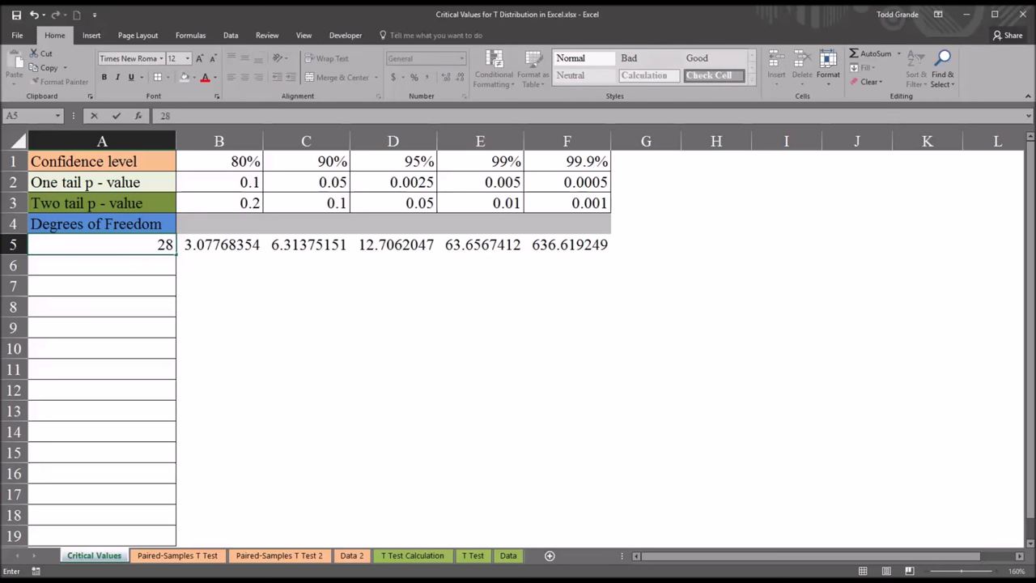
key(Return)
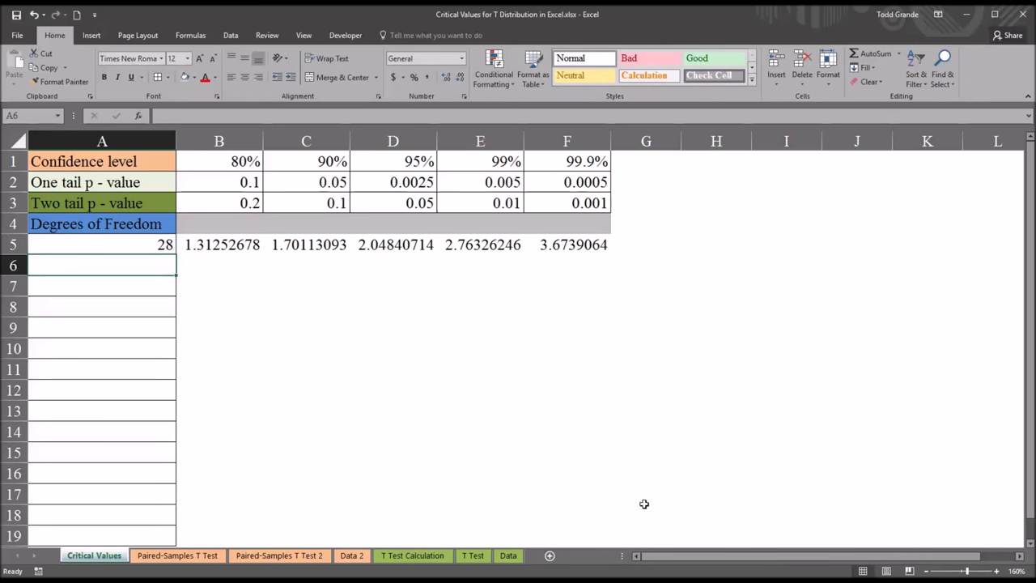
click(379, 250)
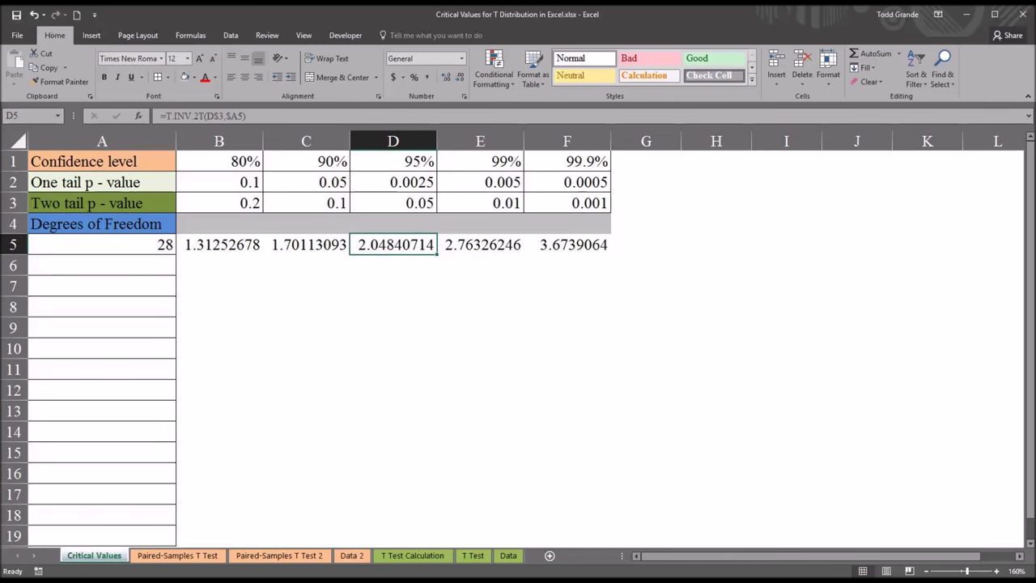
drag(251, 248, 536, 244)
click(393, 248)
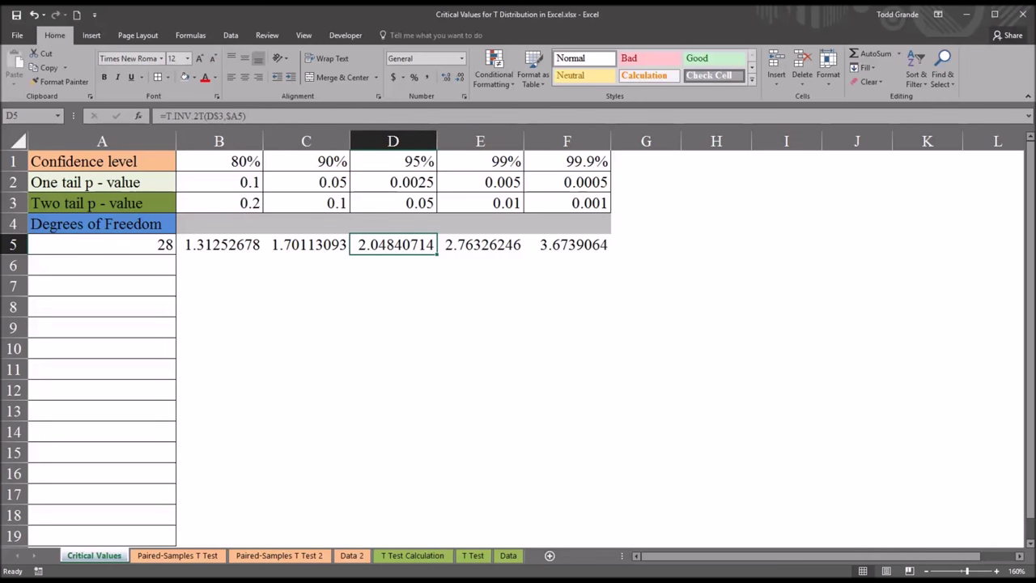